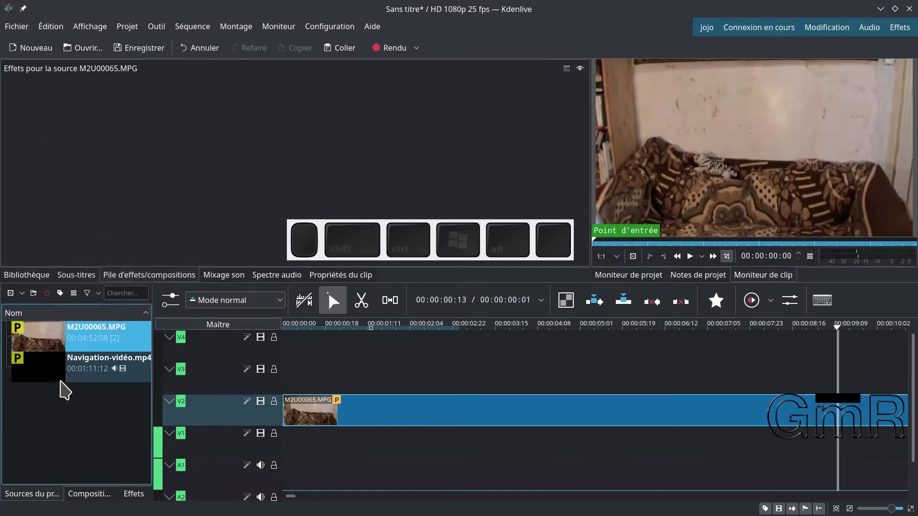
Step: Place M2U00065.MPG on tracks V1 and A1 at the timeline start, trimming both ends to leave about 00:01:01:23
scroll(459, 485, down, 5)
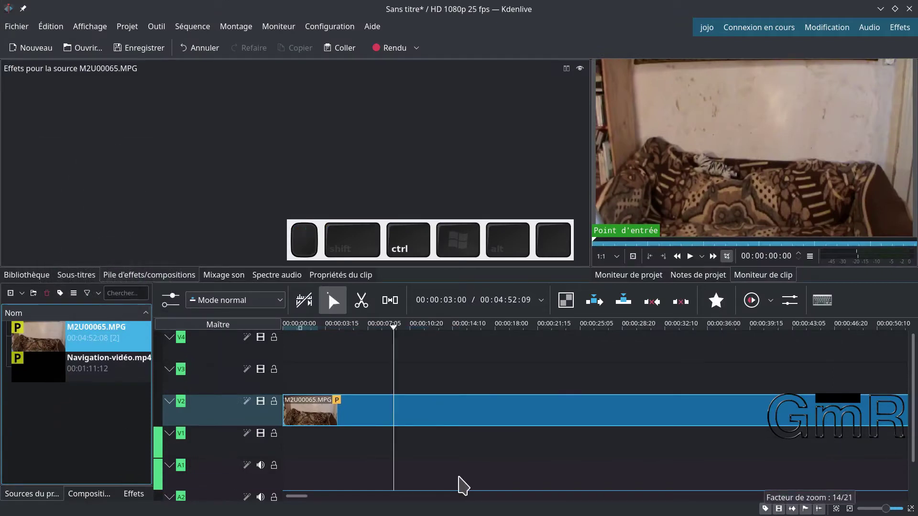
drag(312, 412, 321, 434)
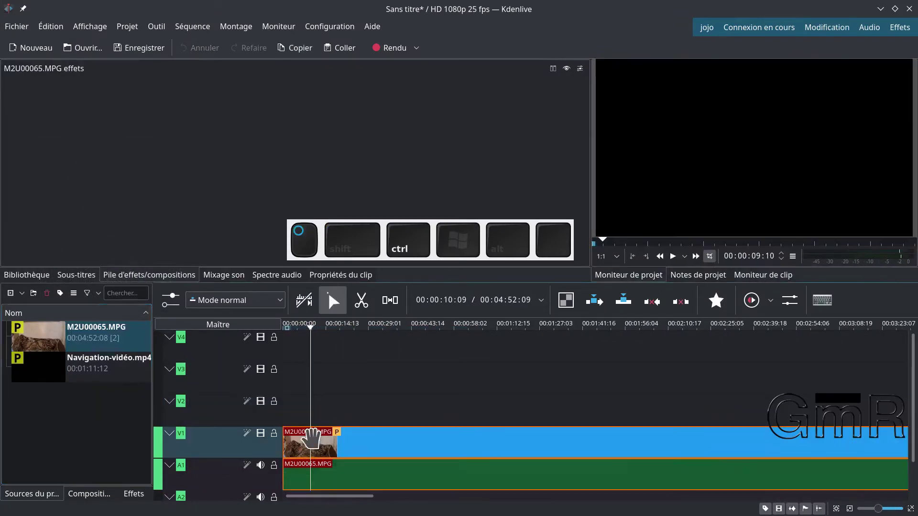
scroll(321, 434, down, 3)
scroll(321, 434, down, 3)
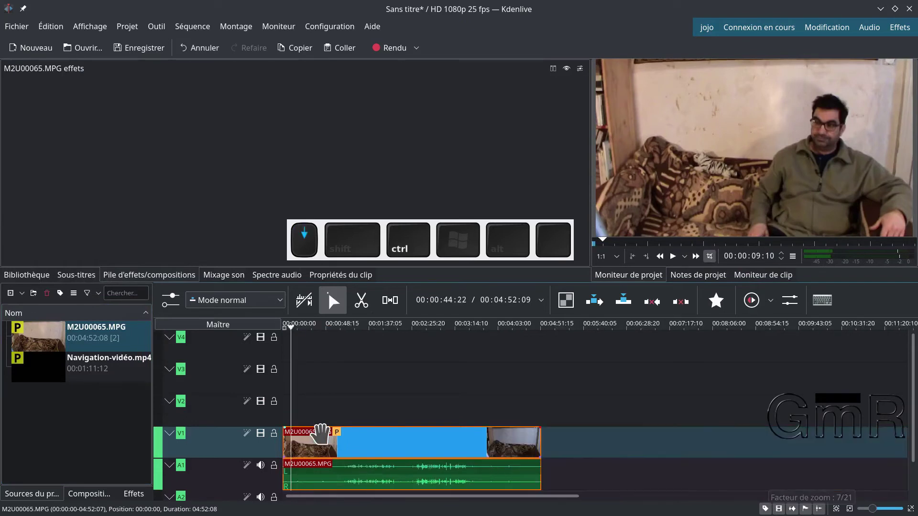
drag(533, 439, 401, 443)
mouse_move(285, 443)
mouse_down()
mouse_move(343, 444)
mouse_move(275, 442)
mouse_up()
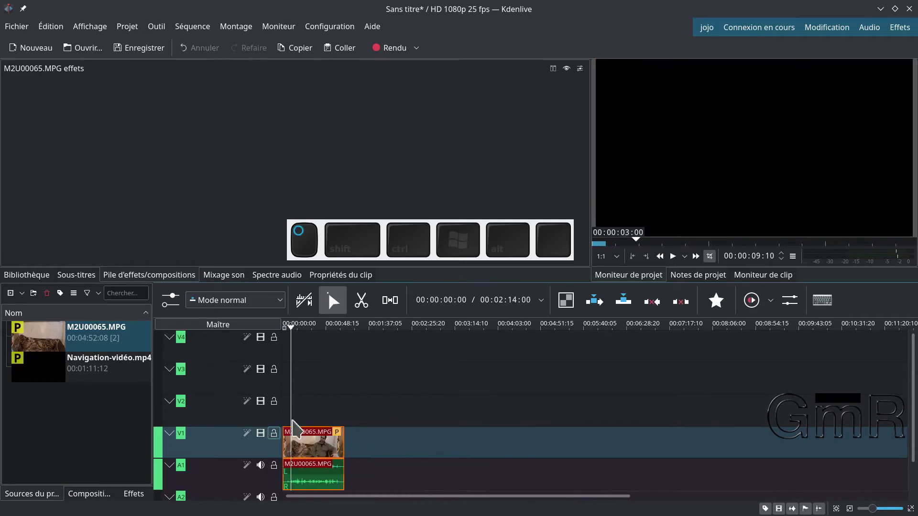
Step: Add Navigation-vidéo.mp4 to tracks V1 and A1 directly after the end of M2U00065.MPG
click(318, 421)
key(space)
click(65, 378)
drag(65, 378, 322, 456)
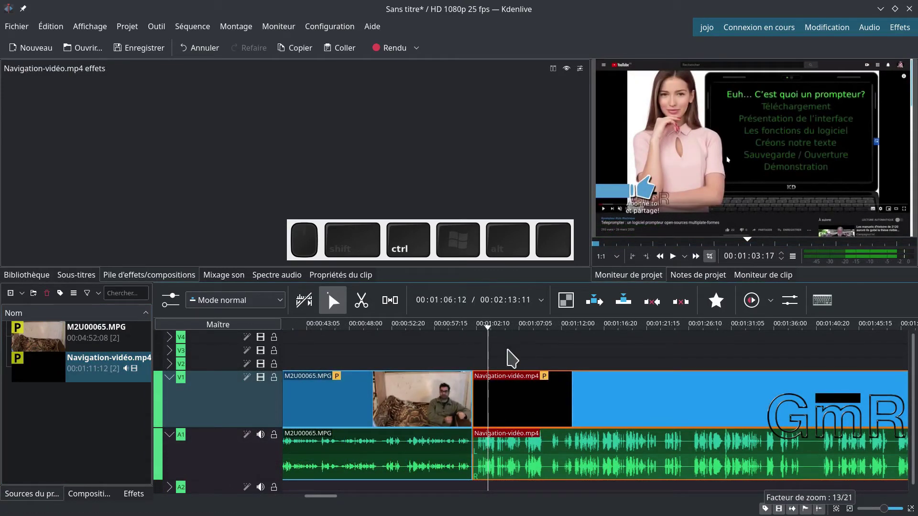
Step: Trim the end of M2U00065.MPG back 15 frames, to 00:01:01:08
click(463, 397)
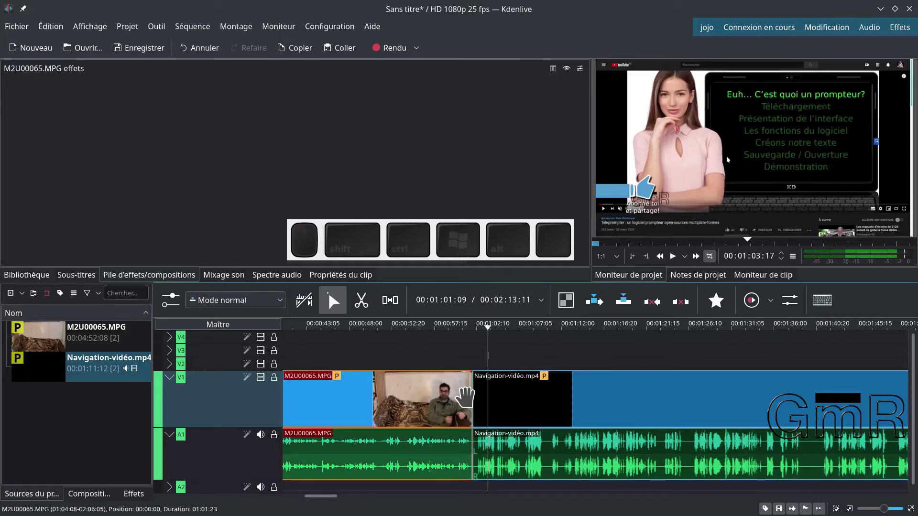
key(alt+Left)
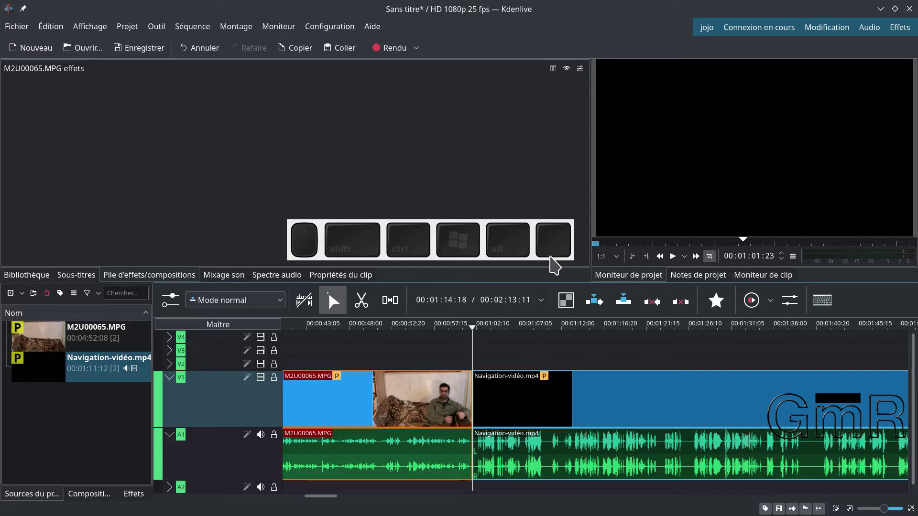
key(Left)
key(Left)
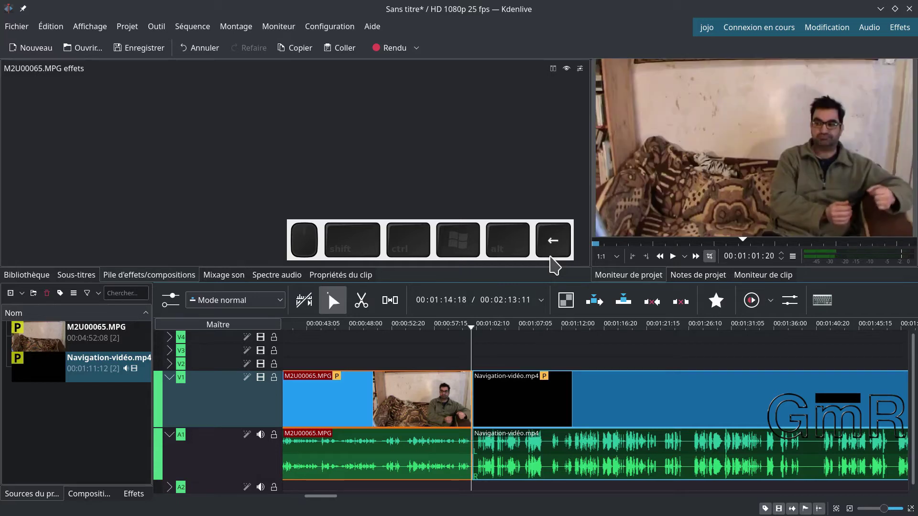
key(Left)
key(Left)
key(Left)
key(Left)
key(Left)
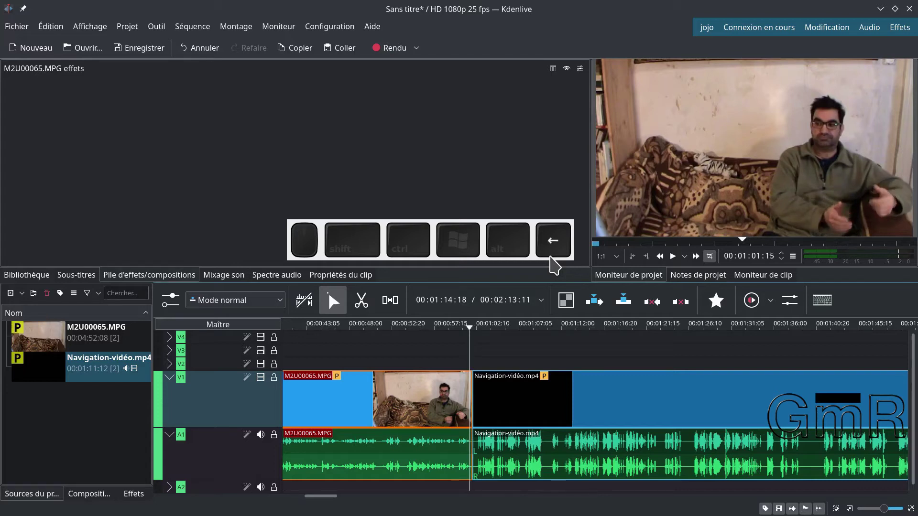
key(Left)
key(Left)
key(Left)
key(Left)
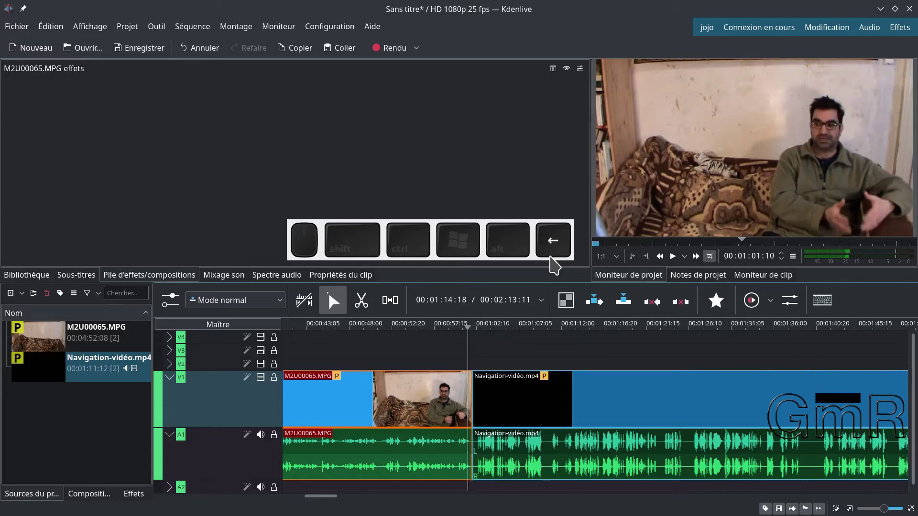
key(Left)
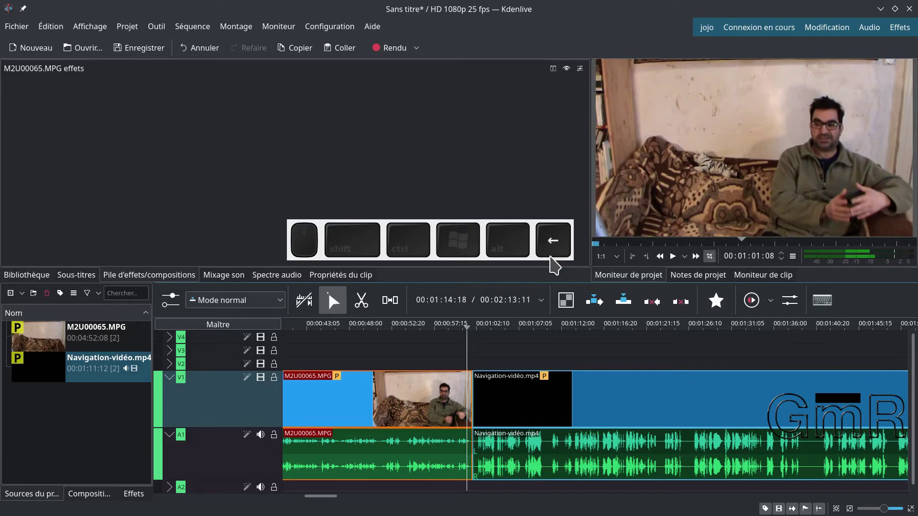
scroll(507, 373, up, 2)
scroll(302, 373, up, 1)
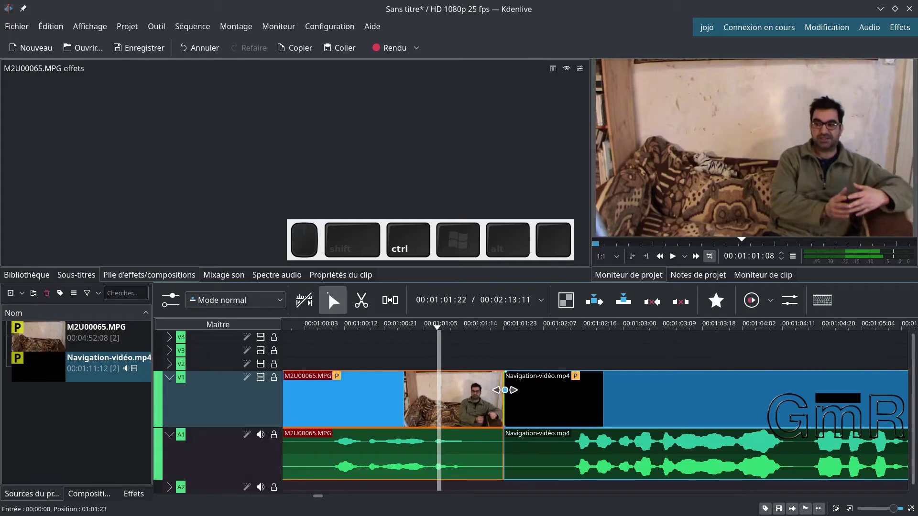
drag(502, 392, 436, 392)
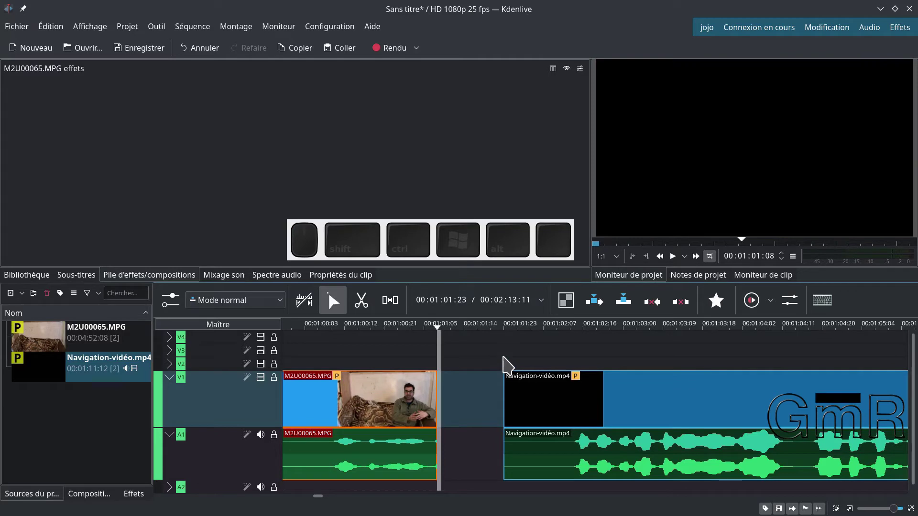
Step: Trim the start of Navigation-vidéo.mp4 by 15 frames, to 00:01:02:13
key(Right)
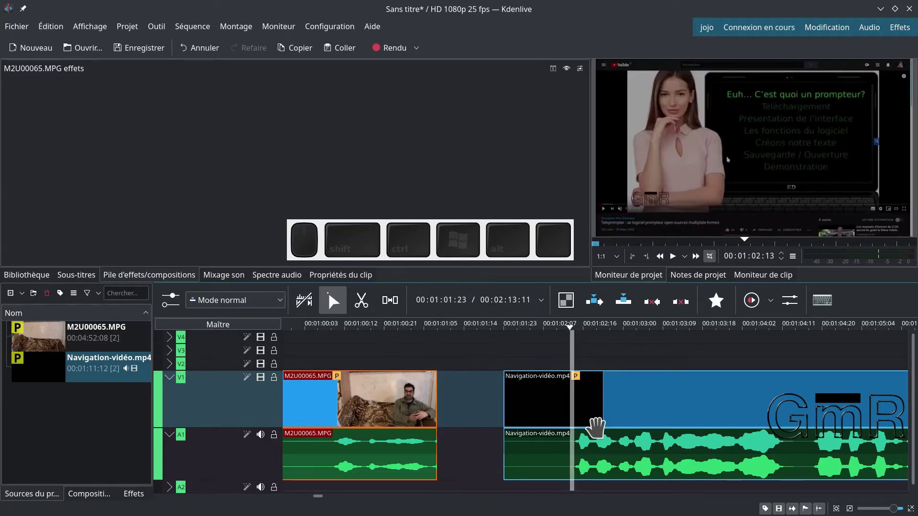
drag(506, 392, 570, 404)
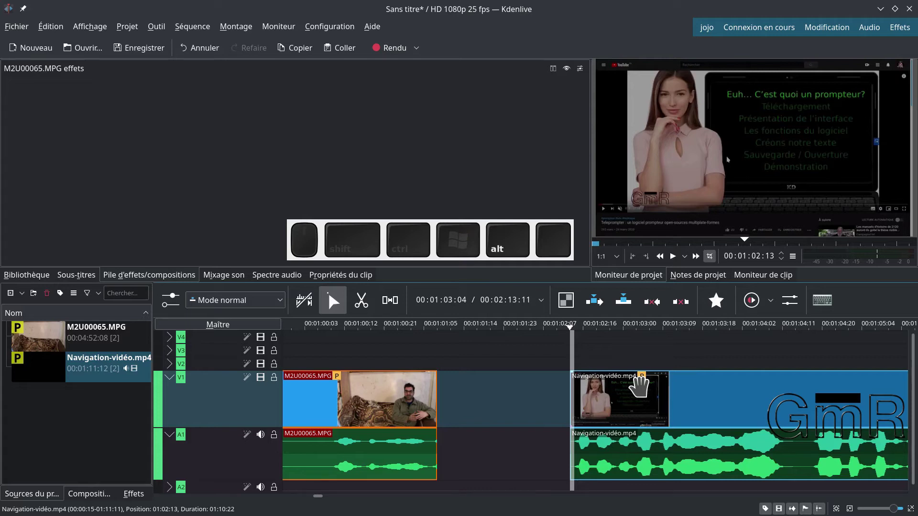
Step: Trim a further 15 frames off the start of Navigation-vidéo.mp4, to 00:01:03:03
key(alt+Right)
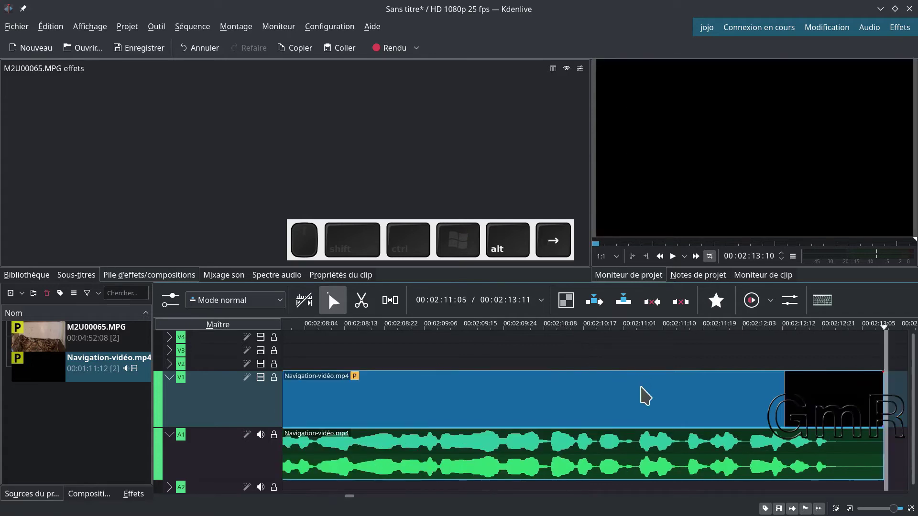
key(alt+Left)
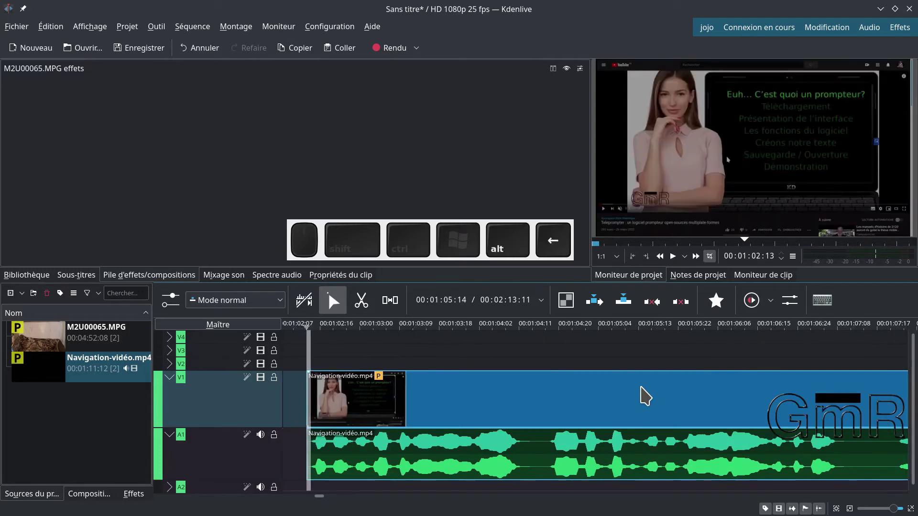
key(Right)
key(Right)
key(Right)
key(Right)
key(Right)
key(Right)
key(Right)
key(Right)
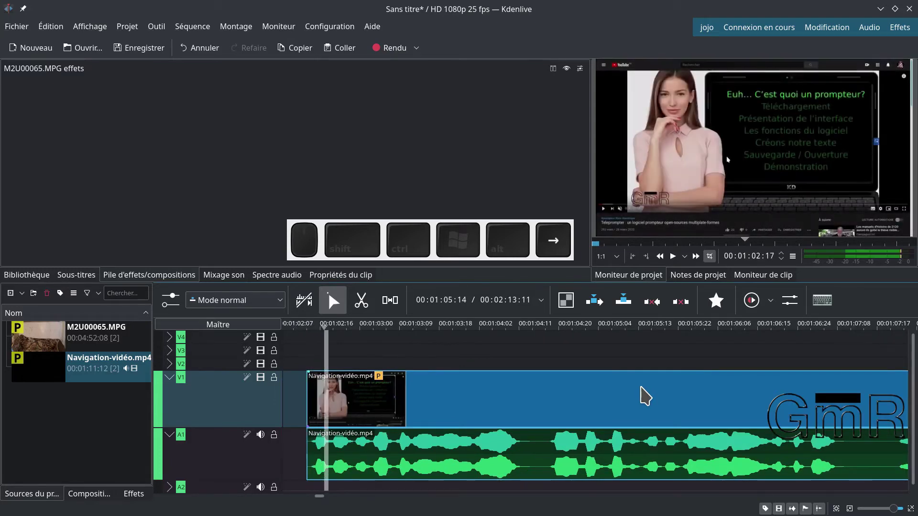
key(Right)
key(Right)
key(Right)
key(Right)
key(Right)
key(Right)
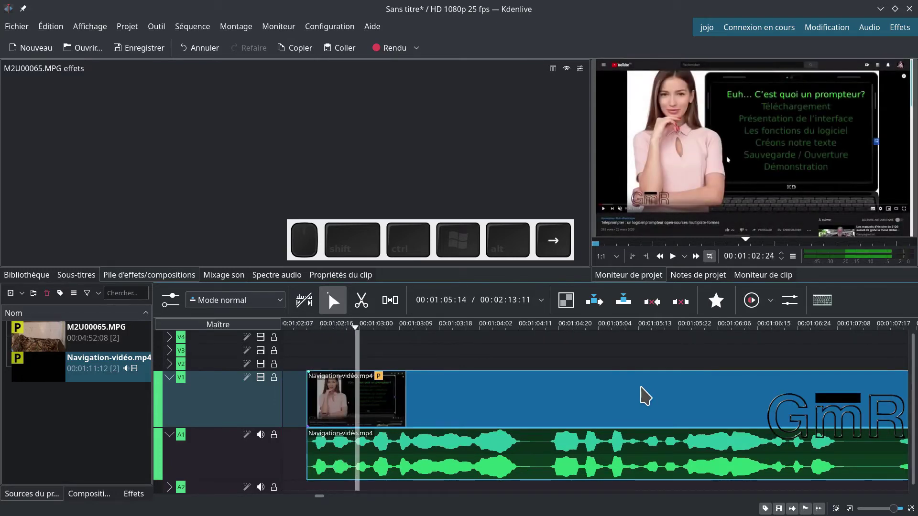
key(Right)
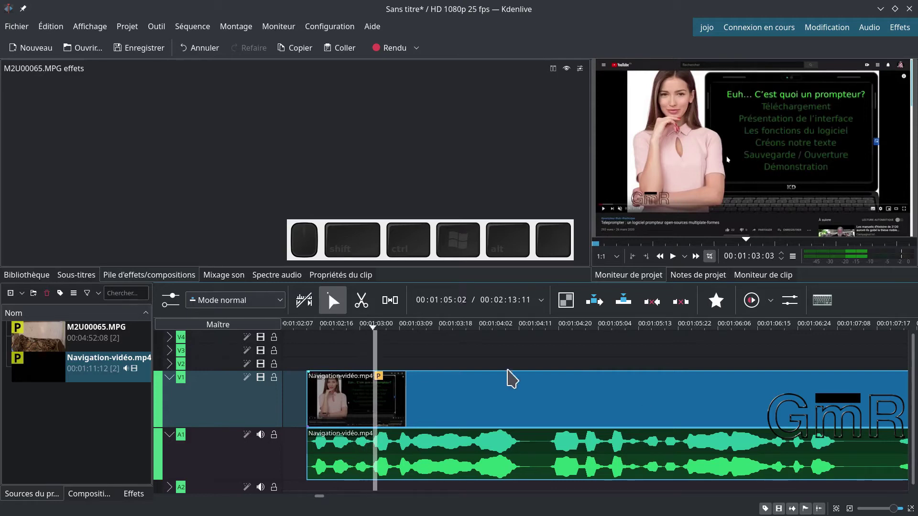
drag(307, 385, 371, 386)
Step: Close the gap by moving Navigation-vidéo.mp4 against the end of M2U00065.MPG at 00:01:01:08
scroll(477, 387, up, 5)
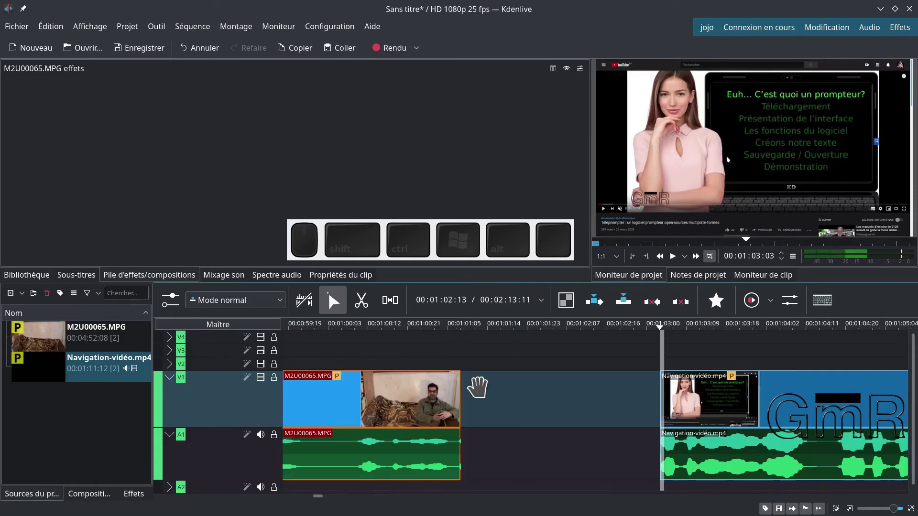
click(707, 397)
drag(706, 397, 417, 419)
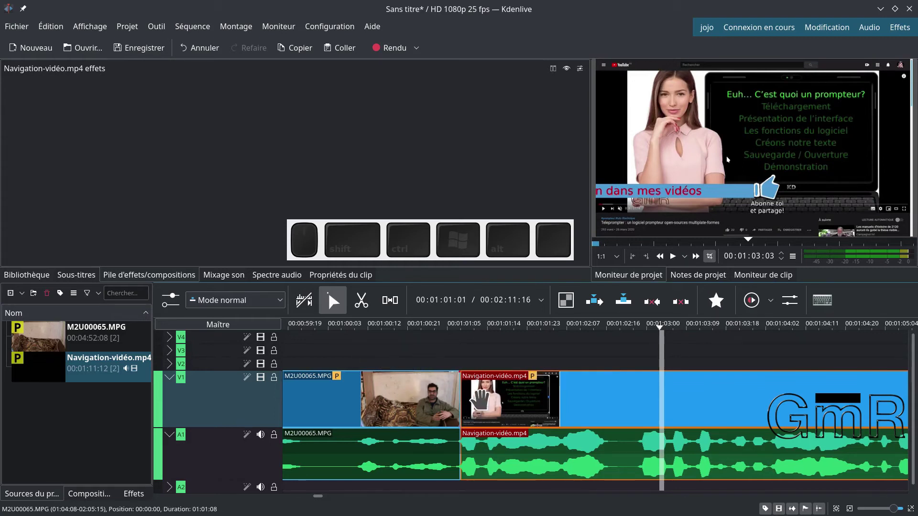
Step: Select both adjoining clips together and create a mix at their junction on tracks V1 and A1
shift+click(423, 403)
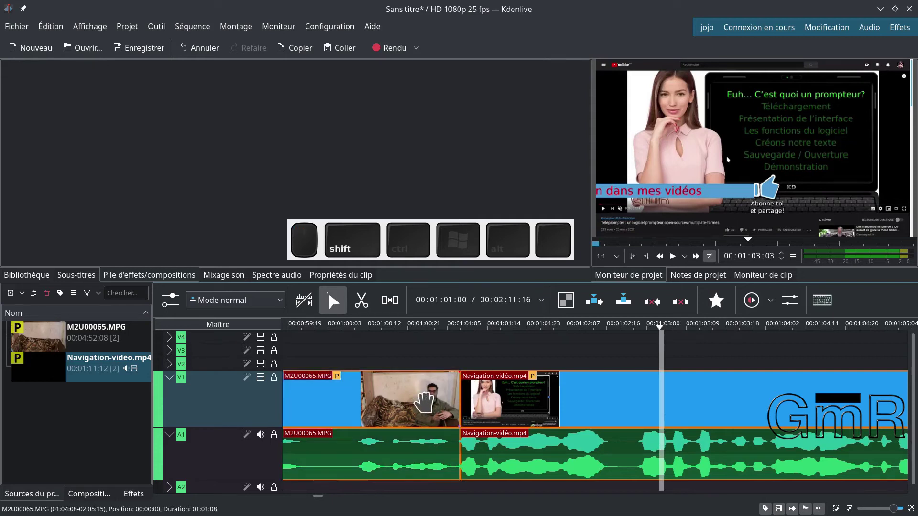
click(525, 342)
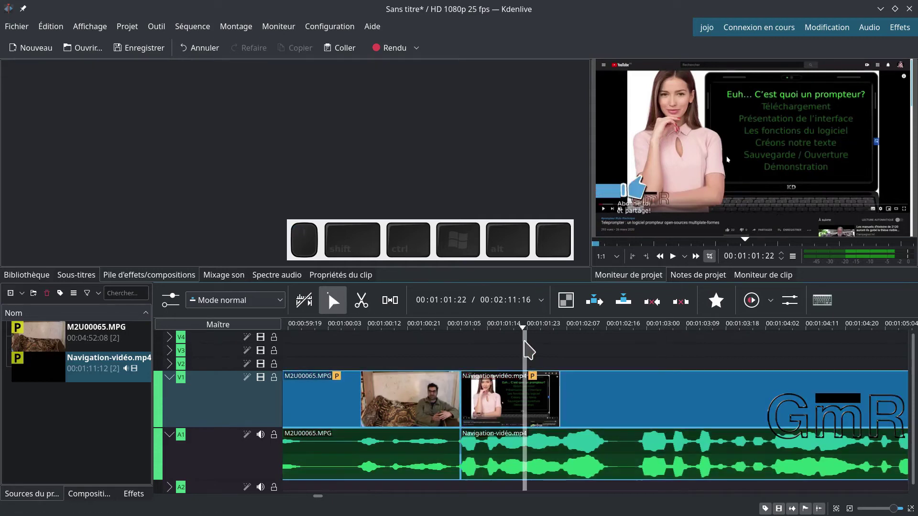
shift+click(429, 398)
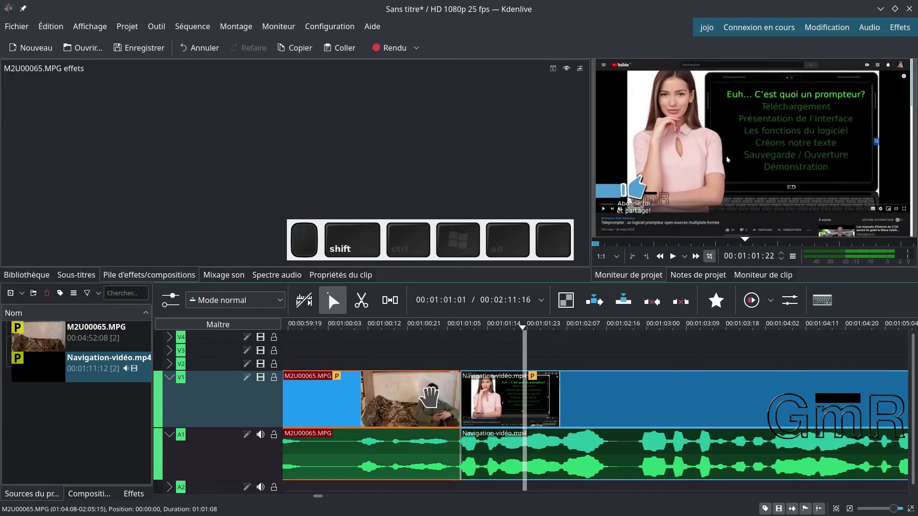
shift+click(483, 403)
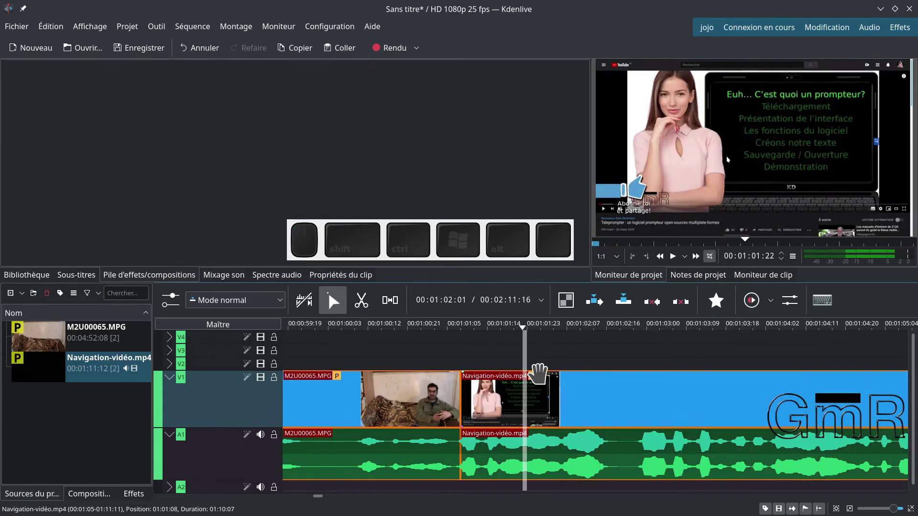
click(569, 309)
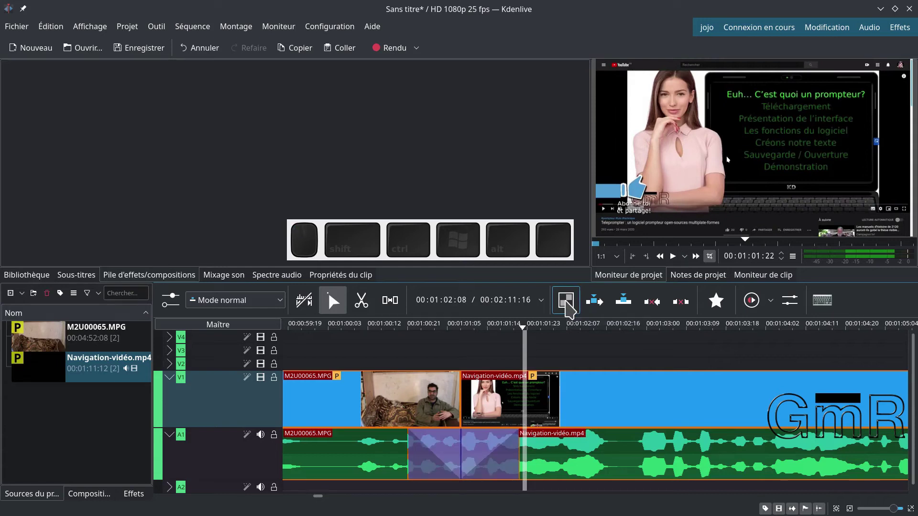
click(569, 309)
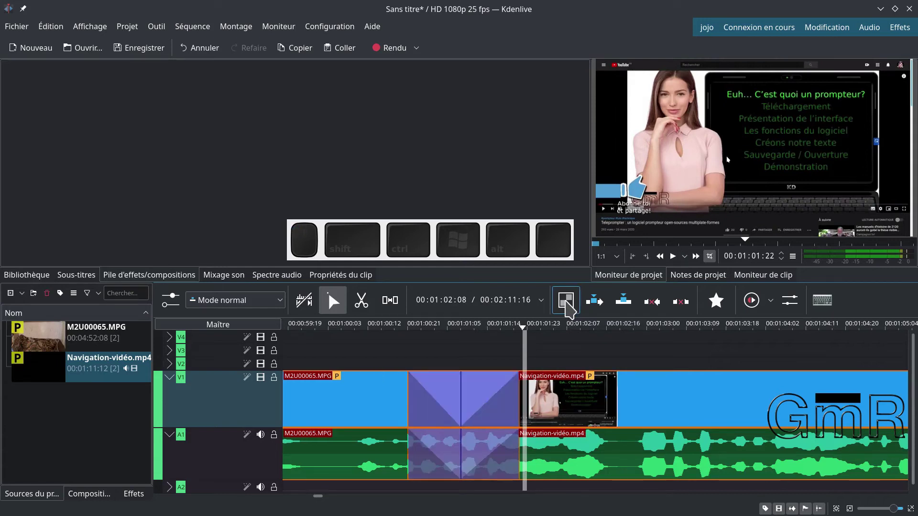
Step: Preview the mix between the two clips by playing and scrubbing through the timeline from about 00:01:00:20
click(405, 358)
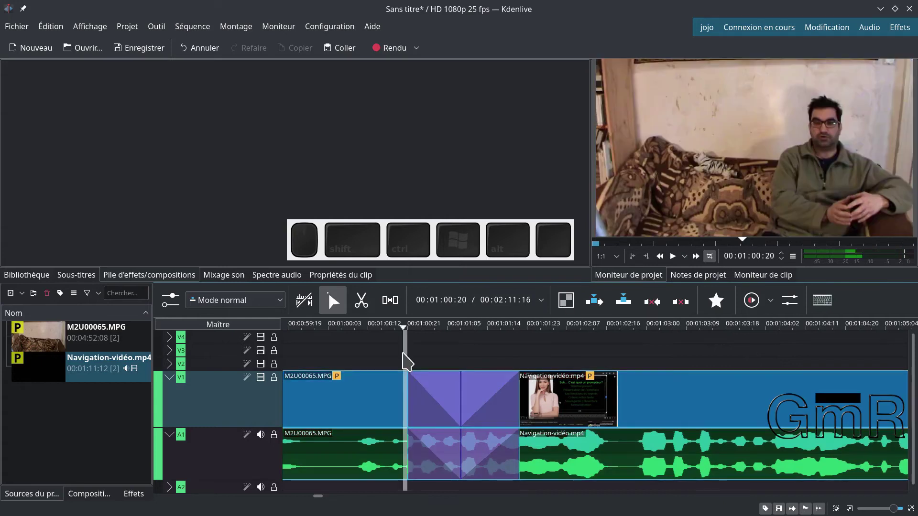
key(space)
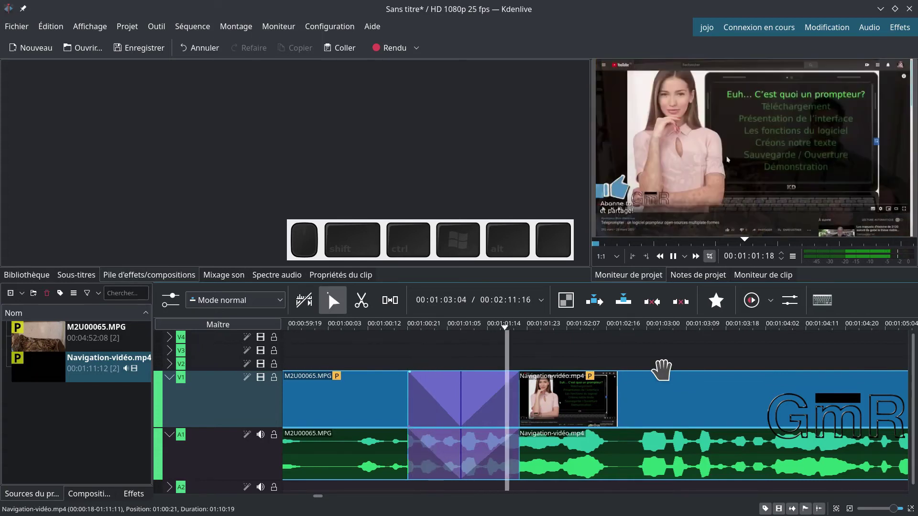
key(space)
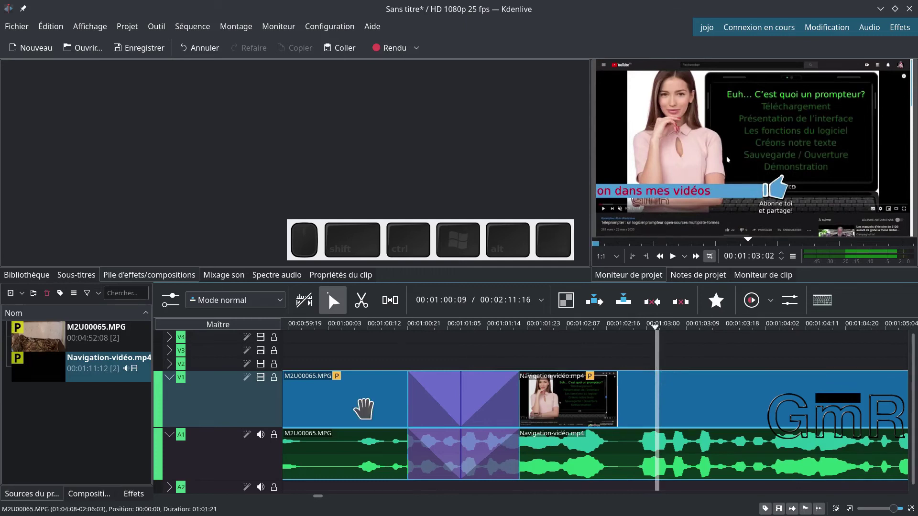
click(436, 358)
drag(437, 360, 471, 359)
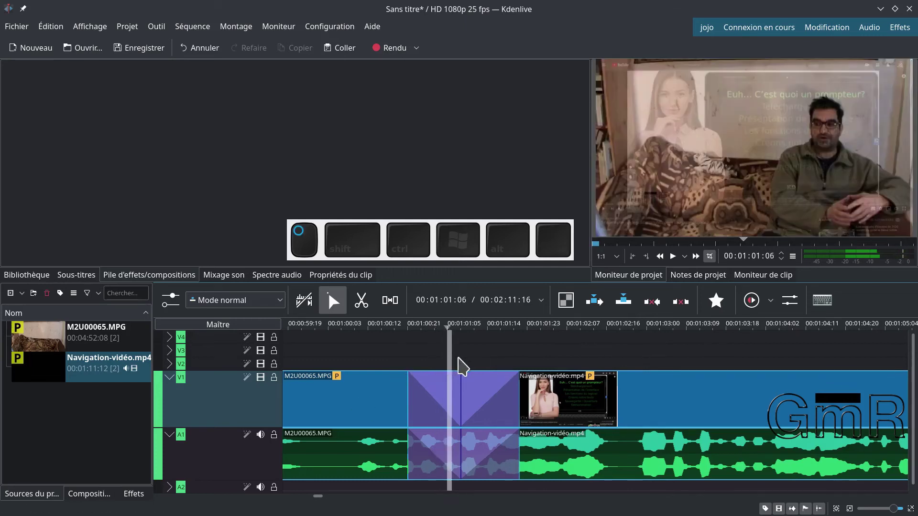
key(space)
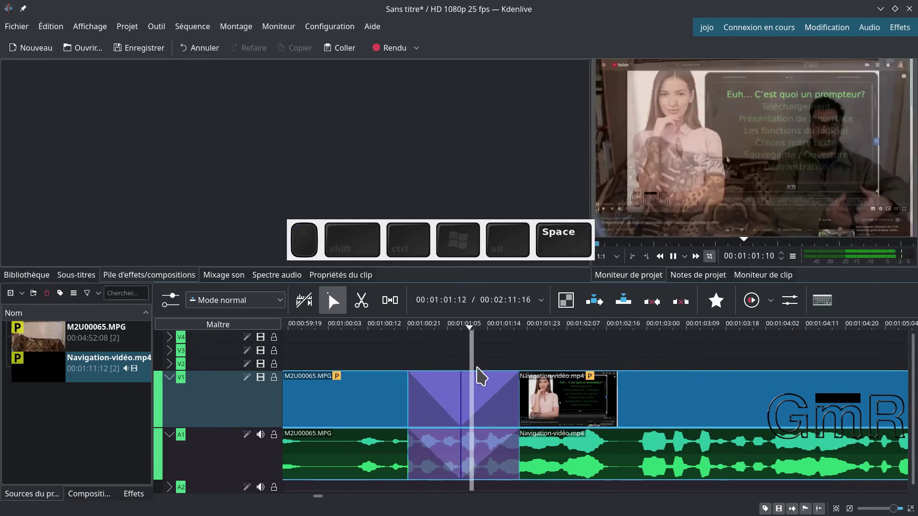
key(space)
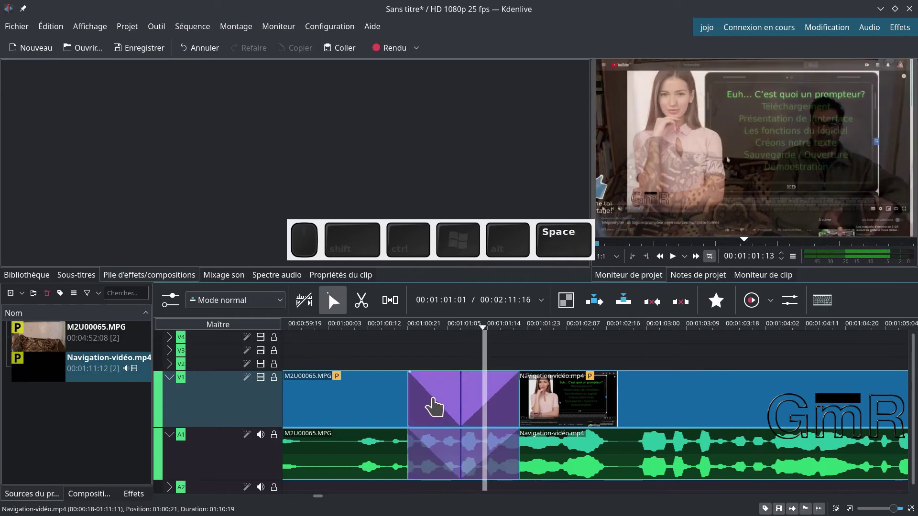
Step: Add a short audio fade-in at the start of the A1 mix and play back the junction
click(442, 407)
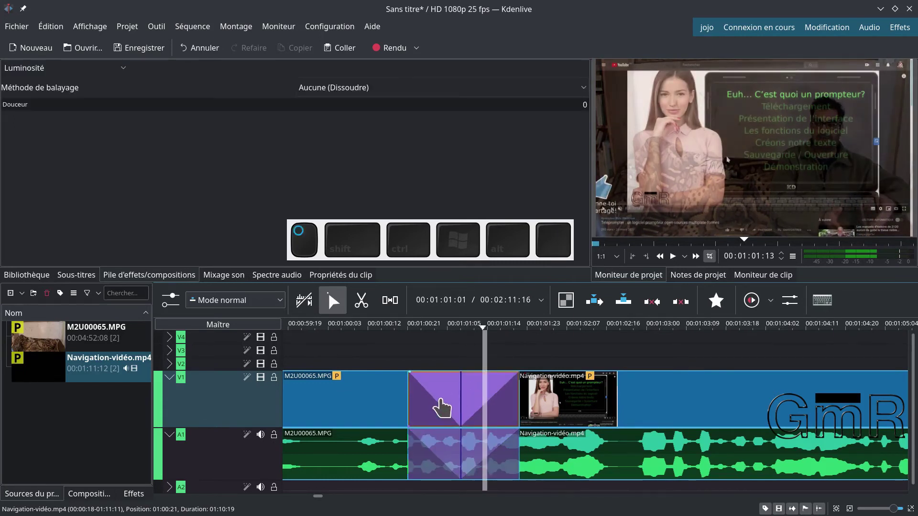
click(436, 450)
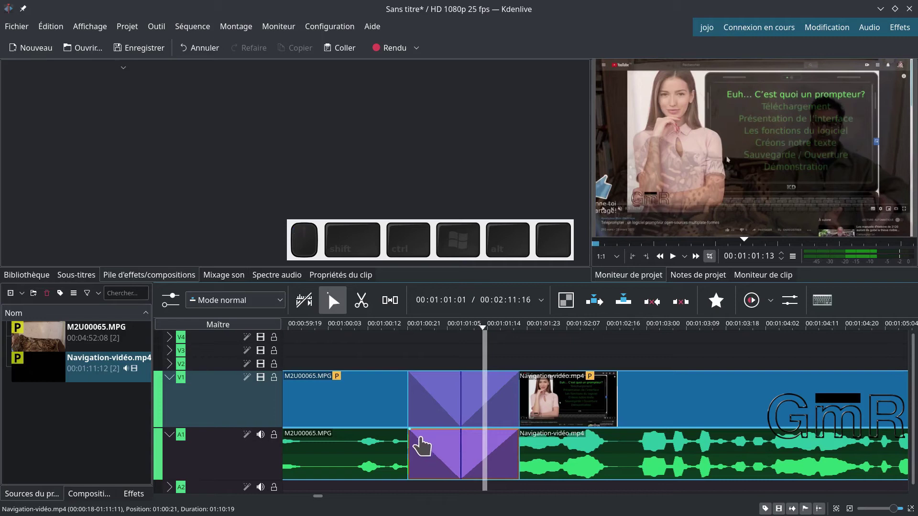
drag(410, 429, 442, 432)
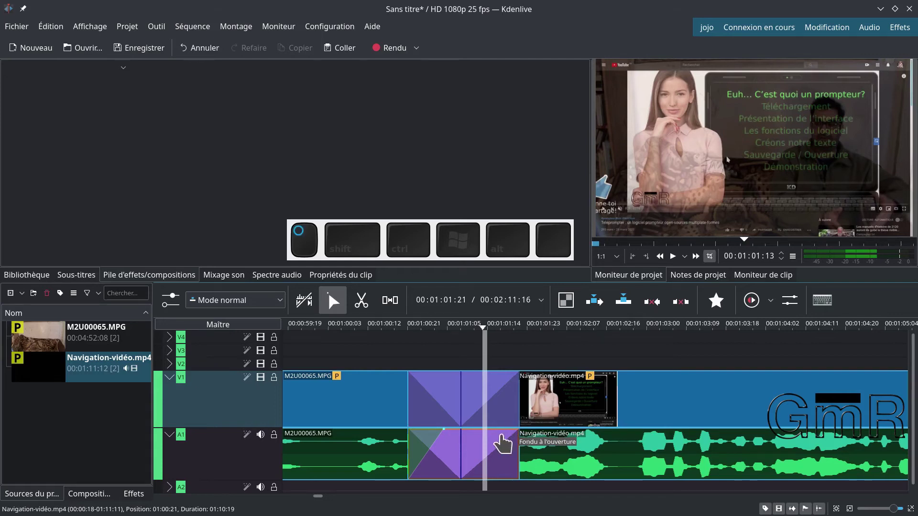
click(419, 364)
key(space)
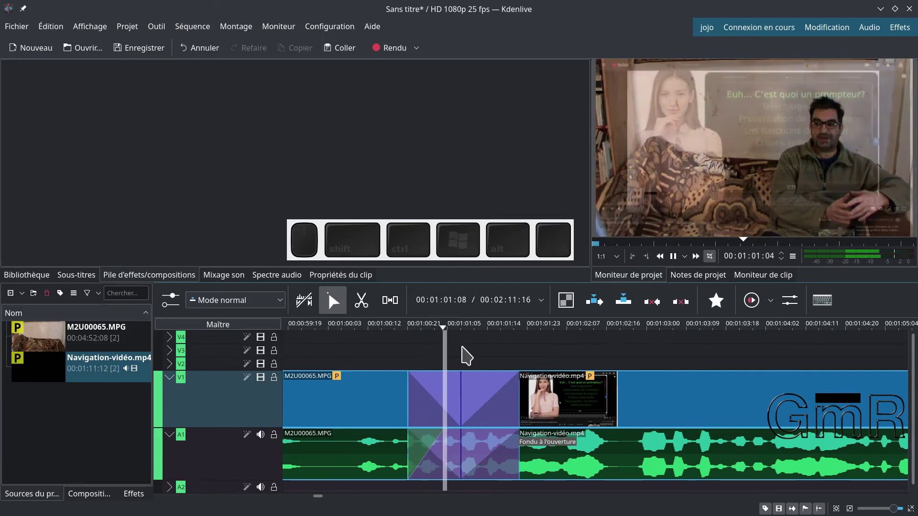
key(space)
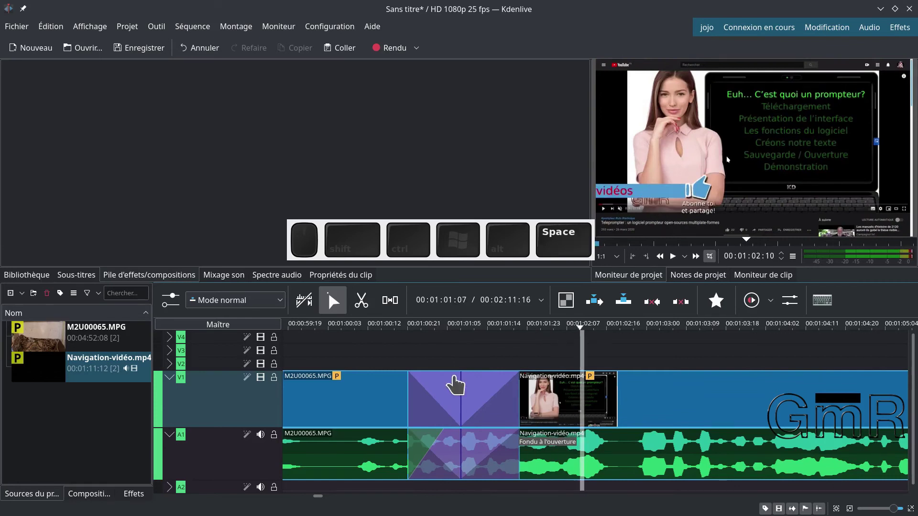
Step: Remove the audio fade-in and shorten the mix to run from 00:01:01:01 to 00:01:01:16
scroll(432, 445, up, 3)
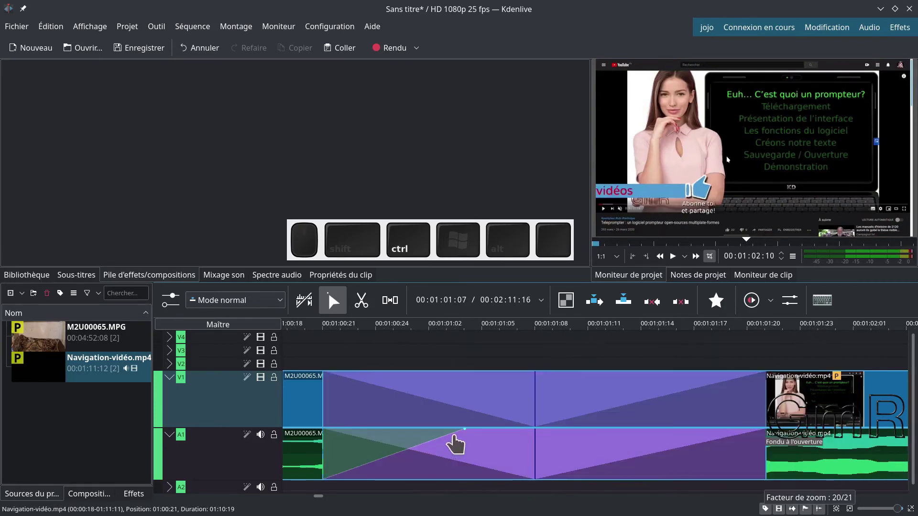
drag(465, 432, 403, 455)
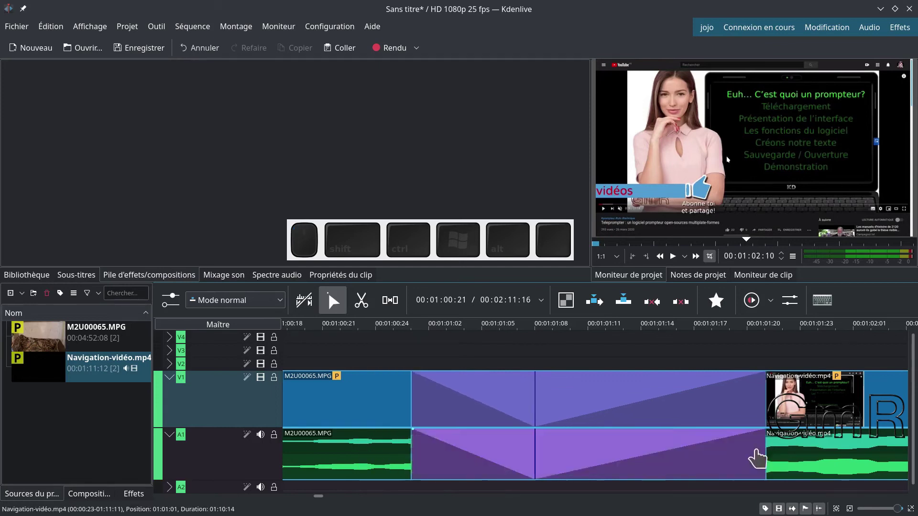
drag(766, 424, 678, 428)
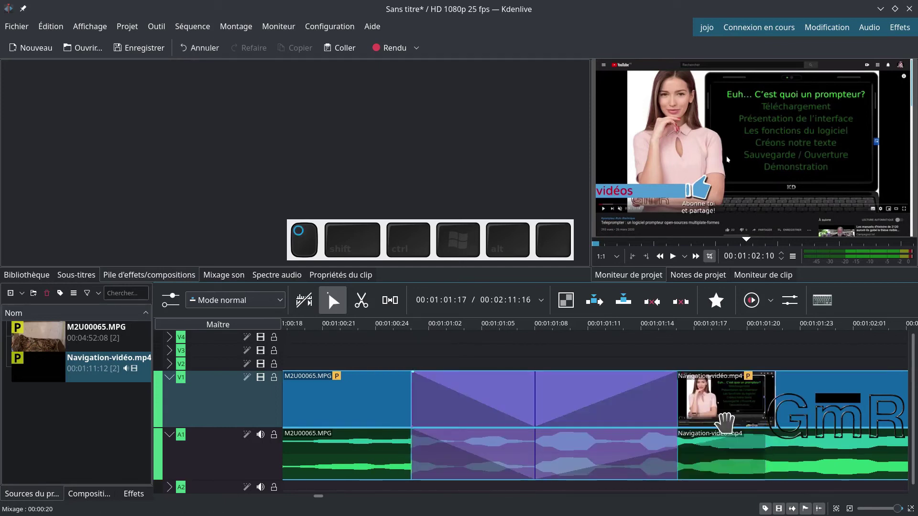
click(678, 404)
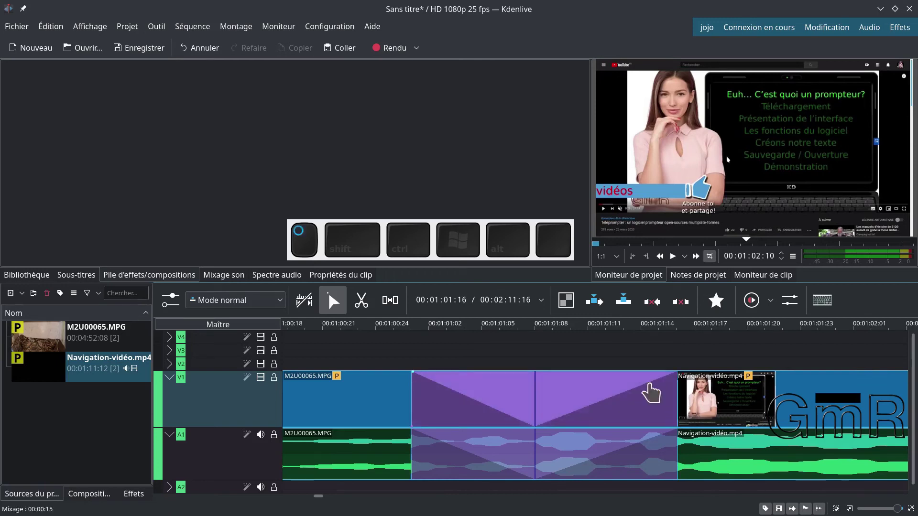
Step: Place a guide at 00:01:00:18, before the clips' junction at 00:01:01:08
click(538, 341)
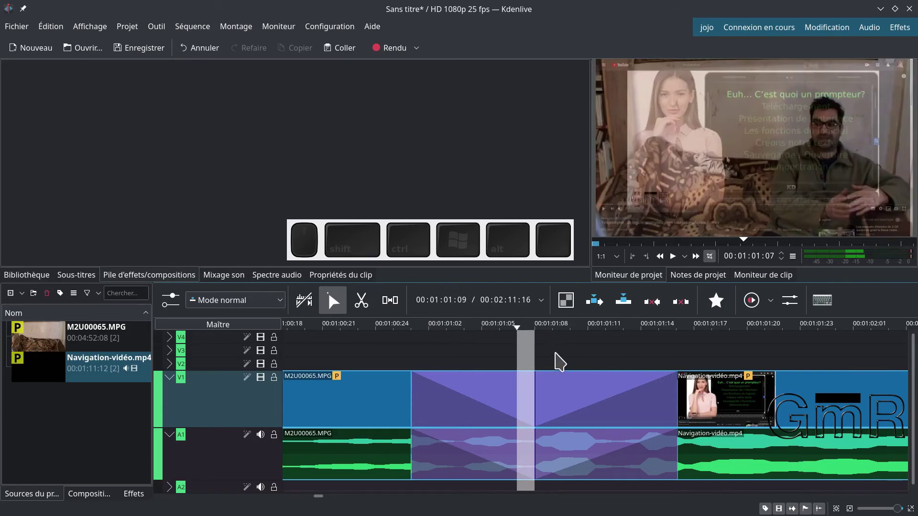
key(alt+Right)
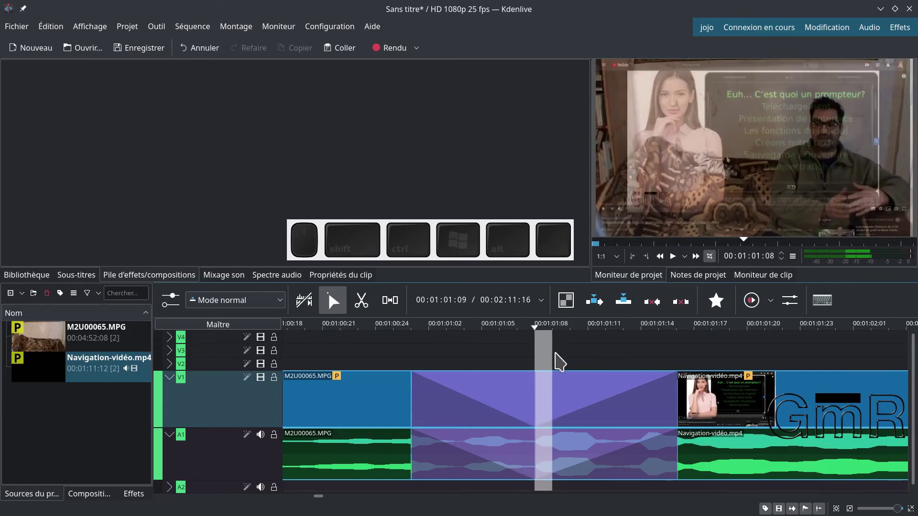
key(Left)
key(Left)
key(Left)
key(Left)
key(Left)
key(Left)
key(Left)
key(Left)
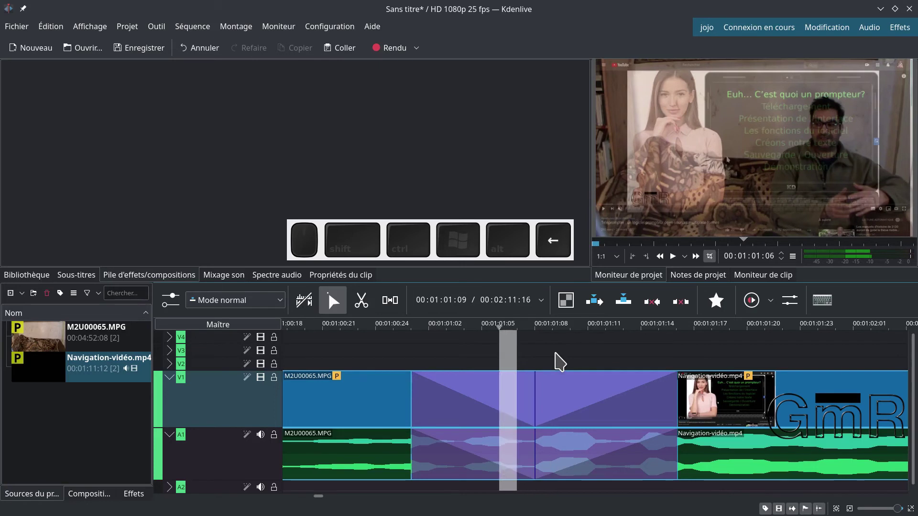
key(Left)
key(Left)
key(Left)
key(Left)
key(Left)
key(Left)
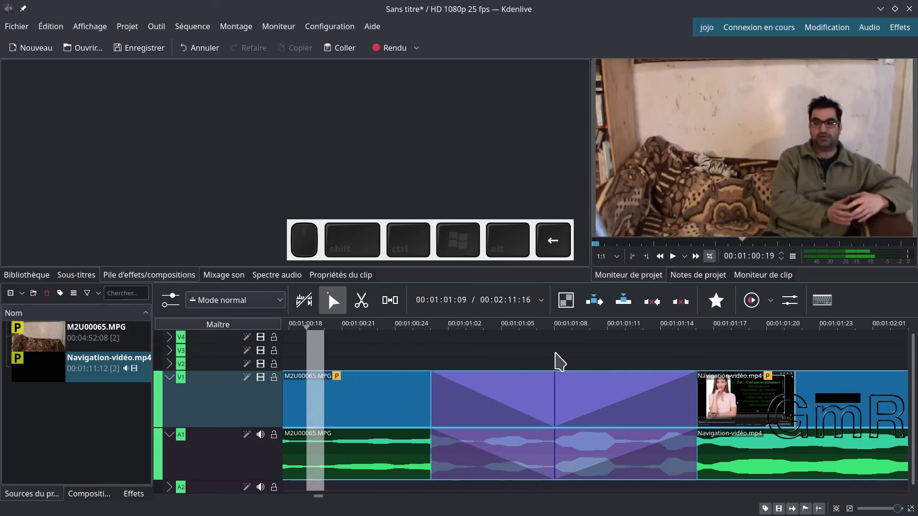
key(Left)
key(g)
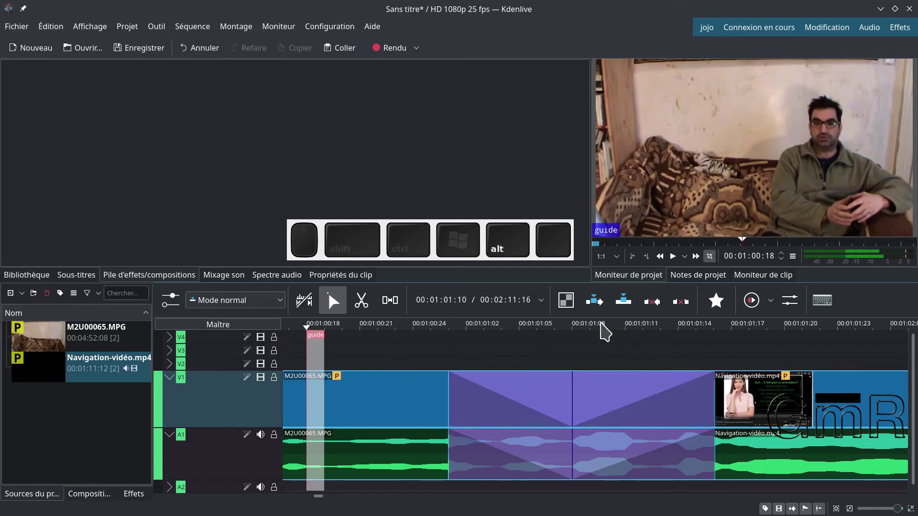
Step: Place a second guide after the clips' junction, at 00:01:01:24
key(alt+Right)
key(alt+Right)
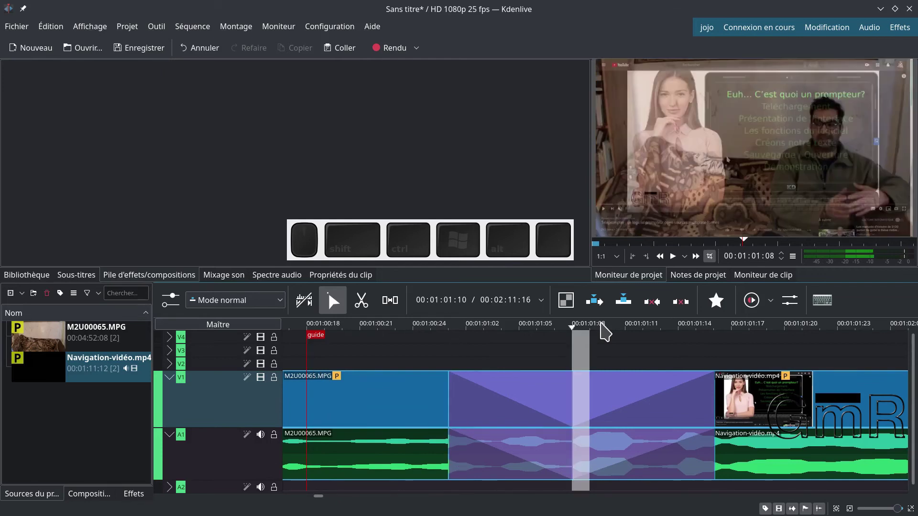
key(Right)
key(Right)
key(Right)
key(Right)
key(Right)
key(Right)
key(Right)
key(Right)
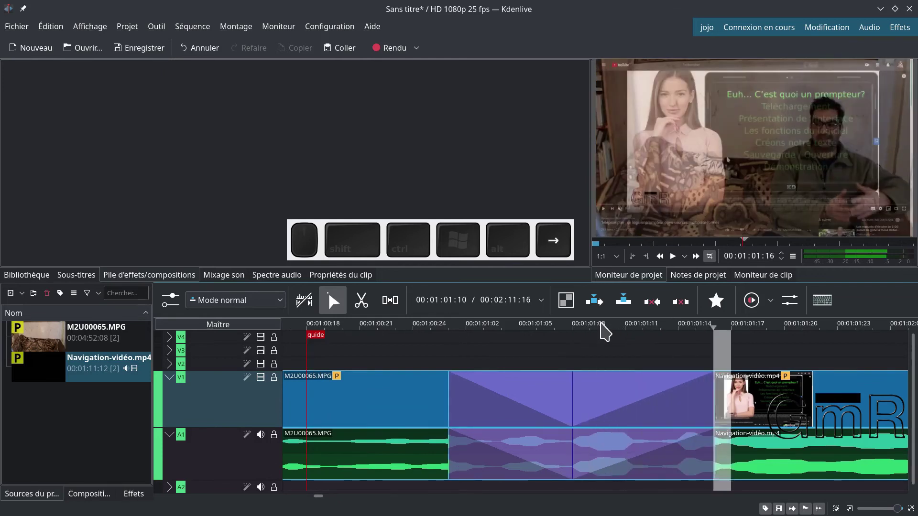
key(Right)
key(Right)
key(Right)
key(Right)
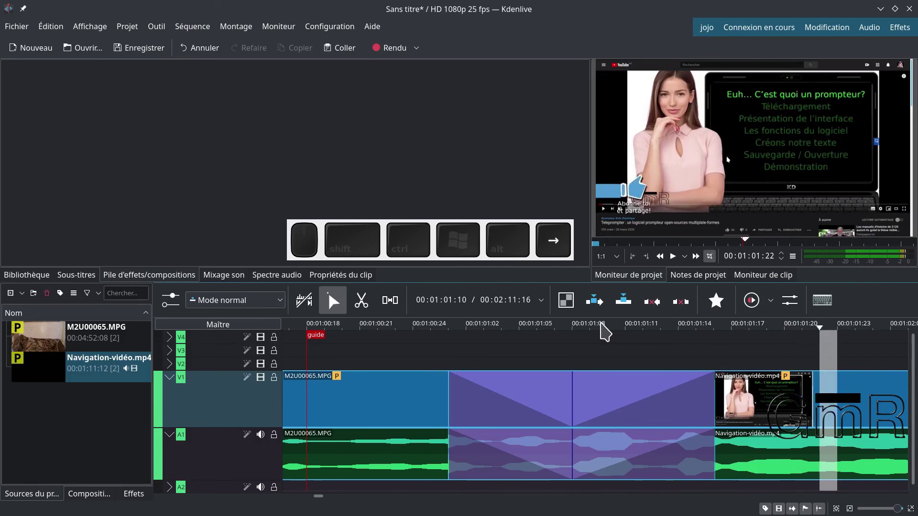
key(Right)
key(Right)
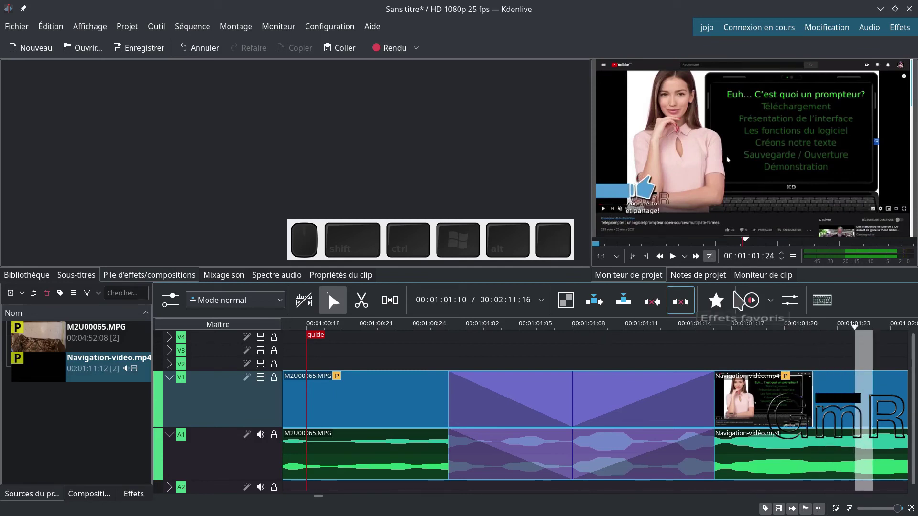
key(g)
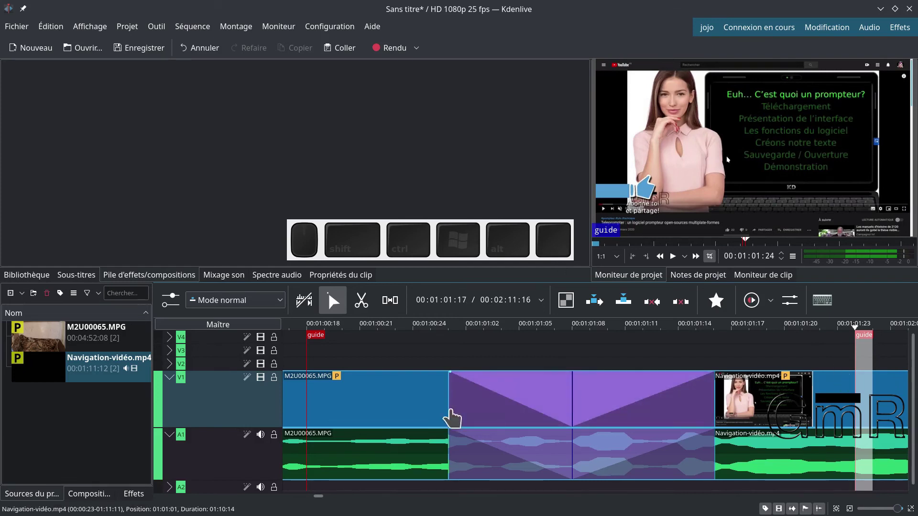
Step: Extend the start and end of the mix to the guides at 00:01:00:18 and 00:01:01:24
click(449, 403)
drag(449, 403, 307, 403)
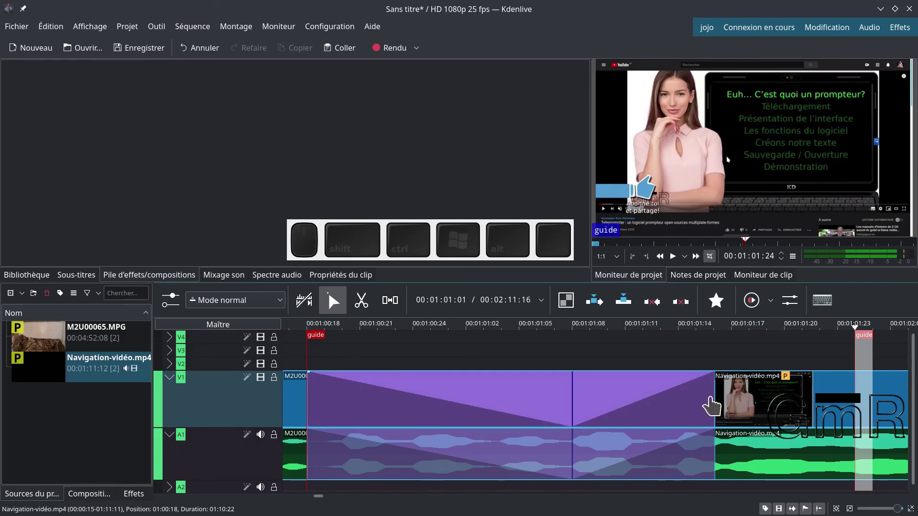
drag(715, 401, 855, 392)
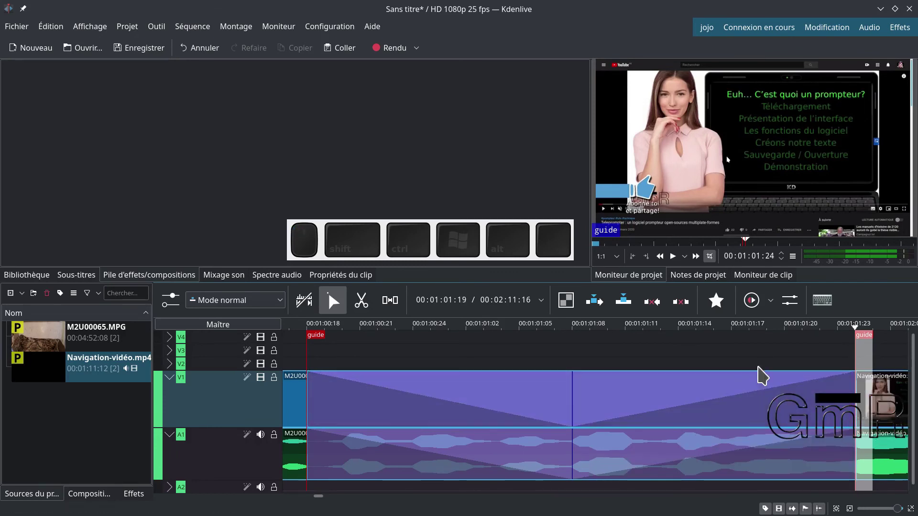
Step: Play back the lengthened mix from just before the first guide
ctrl+scroll(750, 363, down, 1)
ctrl+scroll(750, 370, down, 2)
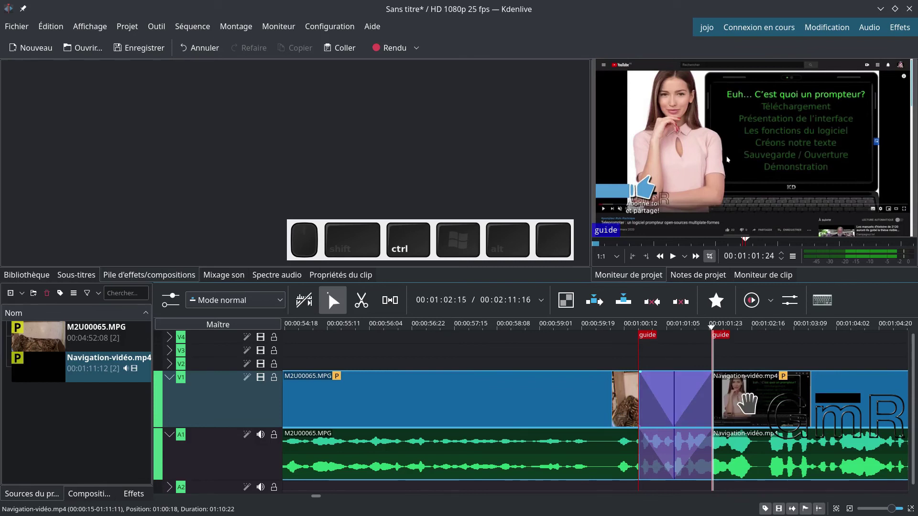
click(642, 364)
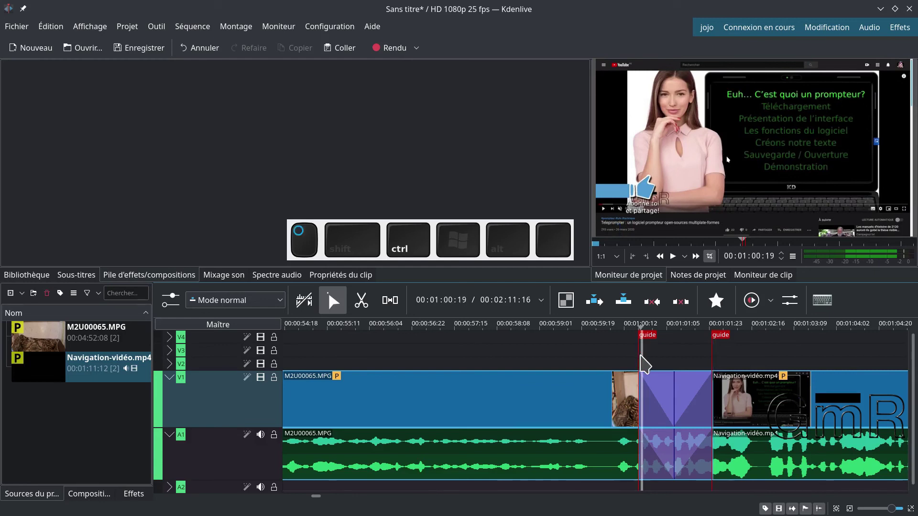
key(Left)
key(Left)
key(space)
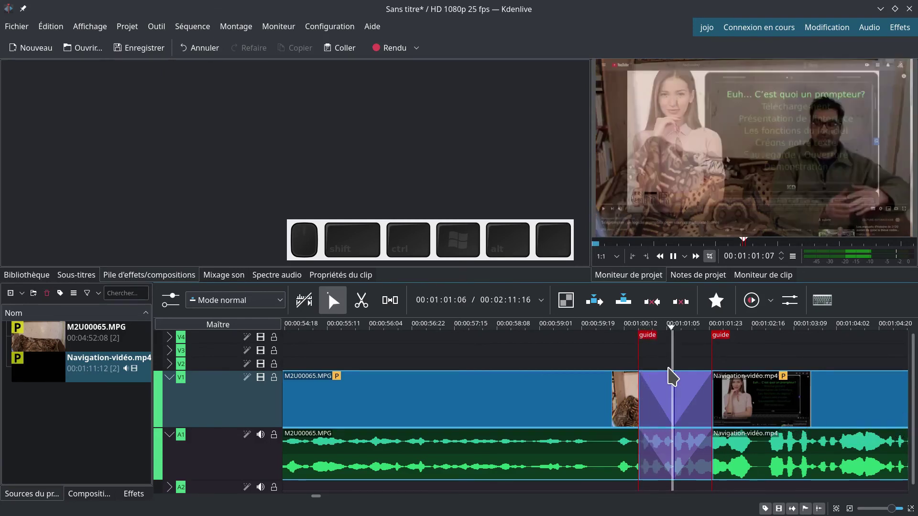
key(space)
Step: Render the timeline preview for the section surrounding the mix
click(625, 329)
right_click(625, 328)
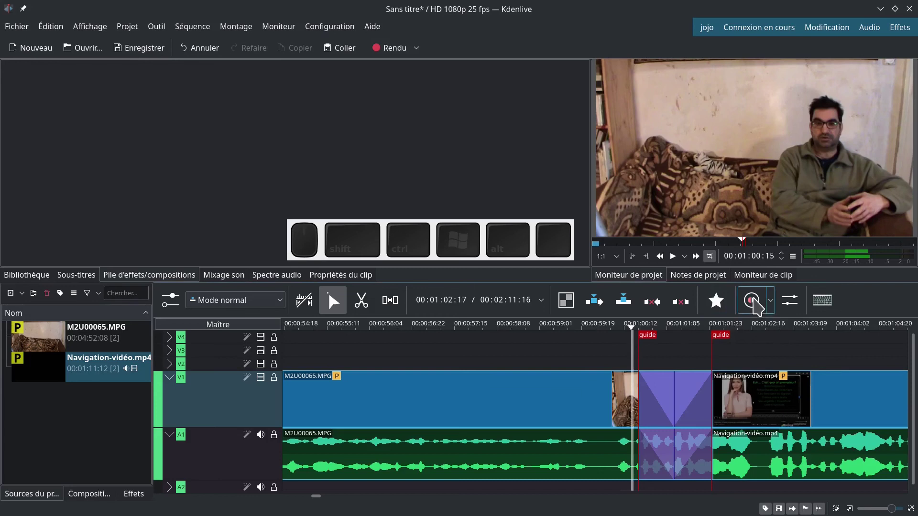
click(770, 304)
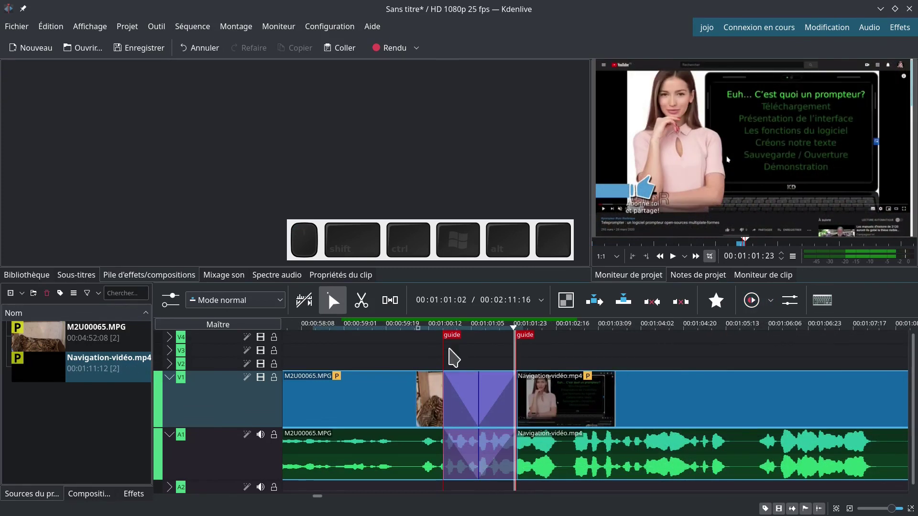
Step: Play the preview-rendered mix from about 00:01:00:12 until past the second guide
click(432, 342)
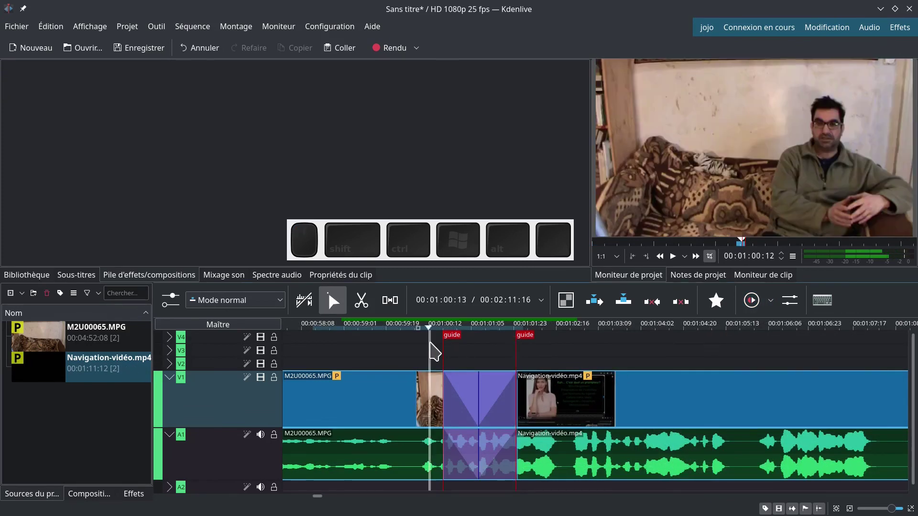
key(space)
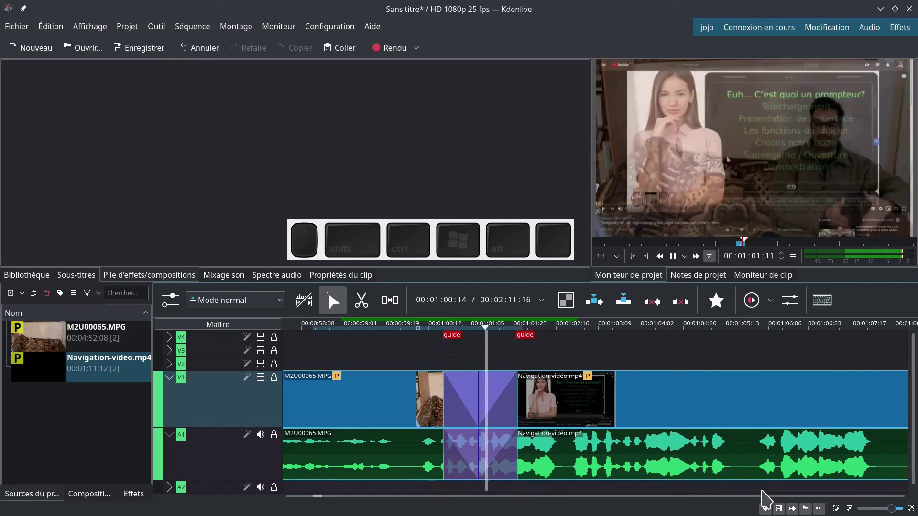
key(space)
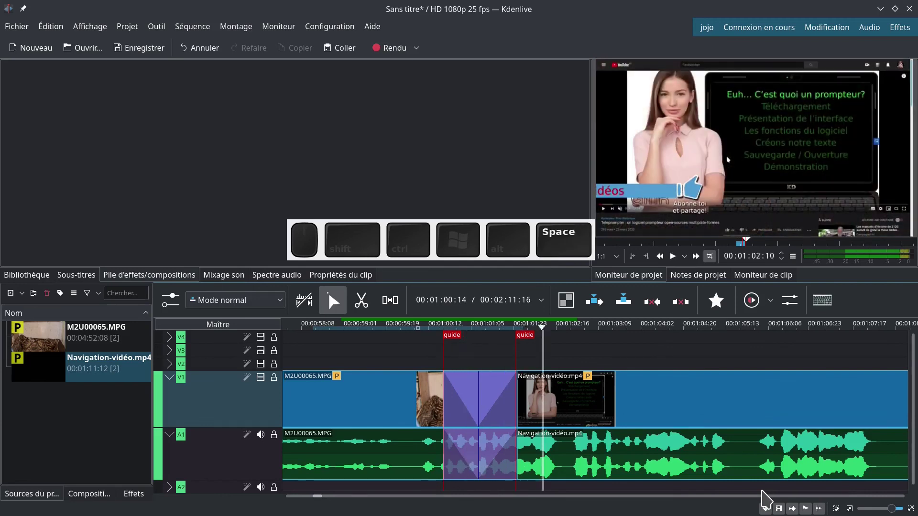